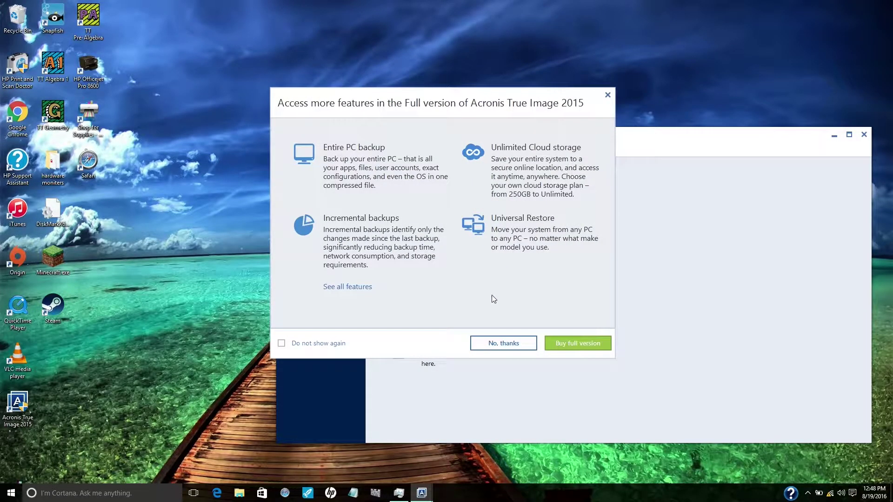
Decline the full-version offer and clear the Acronis True Image window off the desktop
{"action": "left_click", "coordinate": [517, 342]}
{"action": "double_click", "coordinate": [609, 133]}
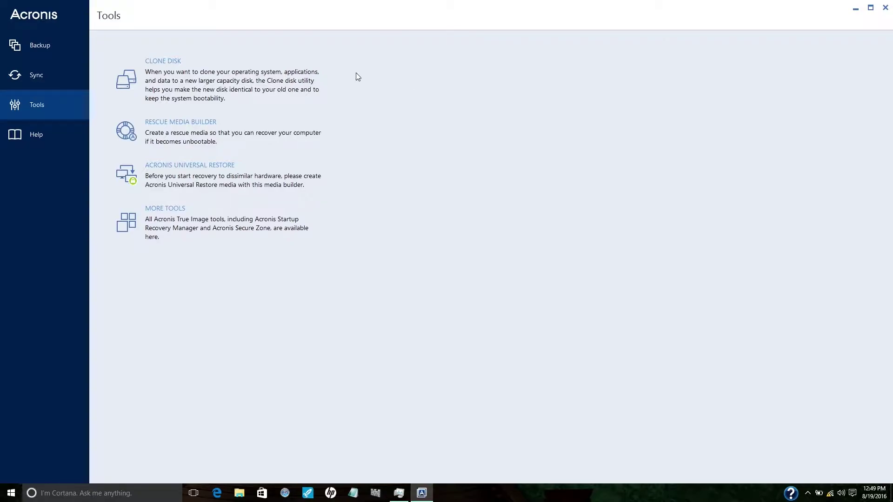
{"action": "left_click", "coordinate": [854, 9]}
{"action": "left_click", "coordinate": [855, 11]}
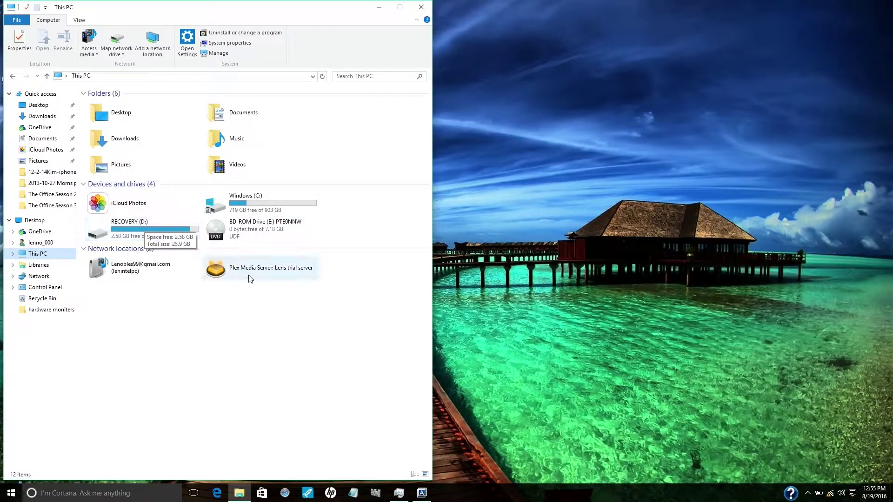
Search Windows for "creat" and open the tool to create and format hard disk partitions
{"action": "left_click", "coordinate": [172, 500]}
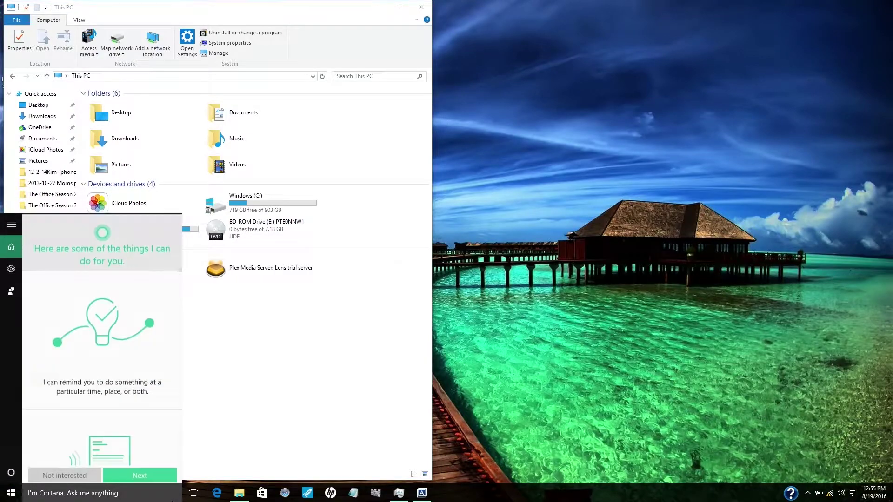
{"action": "type", "text": "cr"}
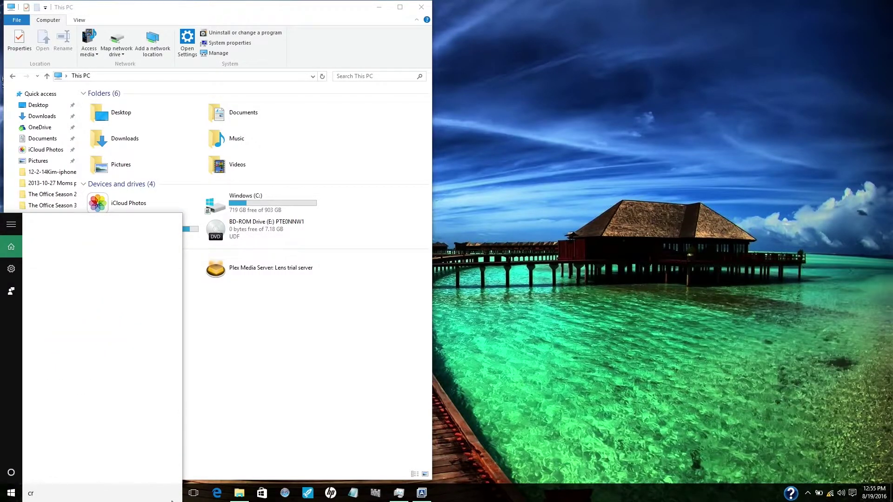
{"action": "type", "text": "ear"}
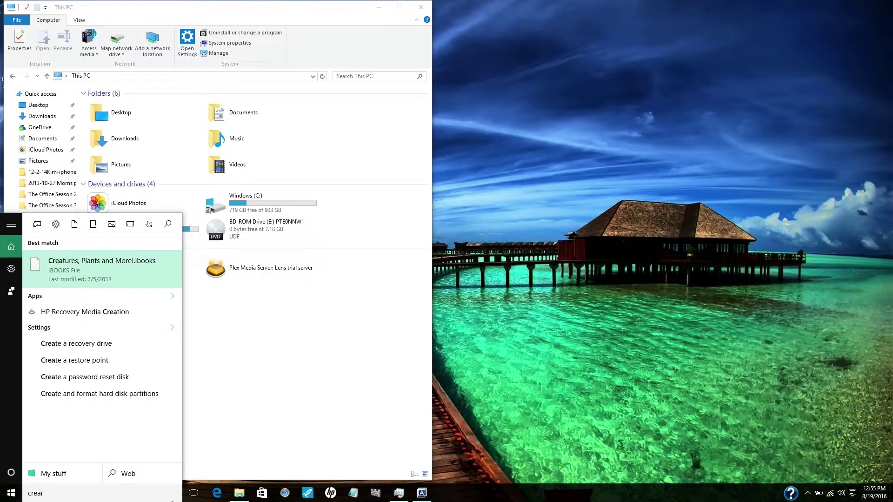
{"action": "key", "text": "BackSpace"}
{"action": "key", "text": "BackSpace"}
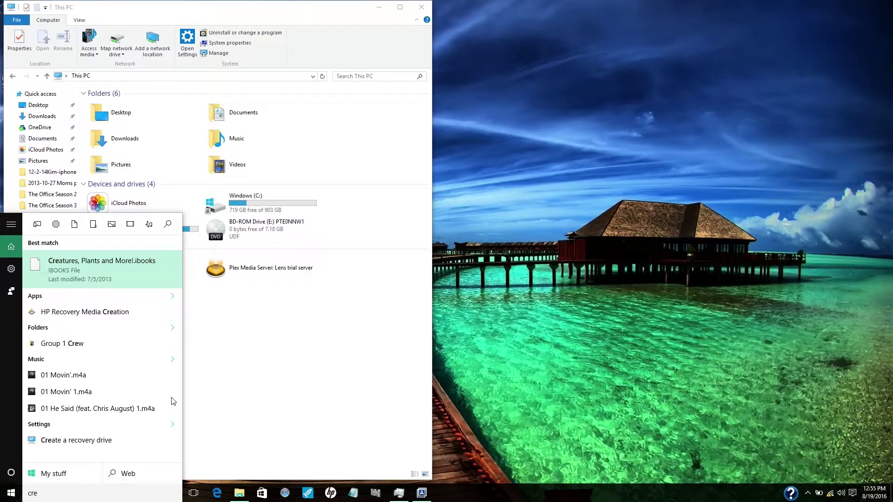
{"action": "type", "text": "at"}
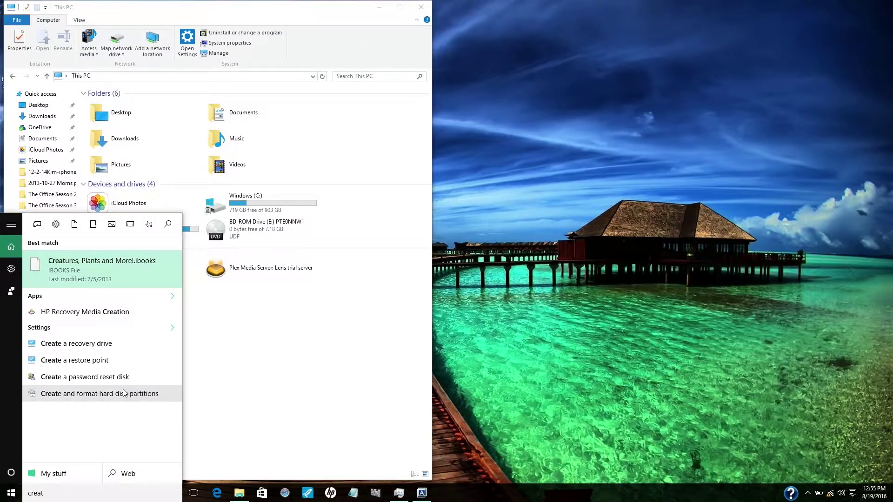
{"action": "left_click", "coordinate": [123, 393]}
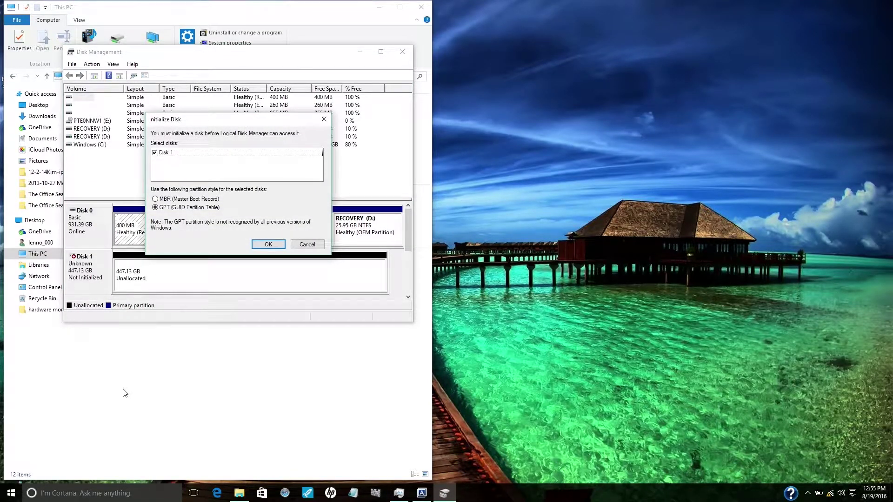
Initialize Disk 1 with the GPT (GUID Partition Table) partition style
{"action": "left_click", "coordinate": [201, 200]}
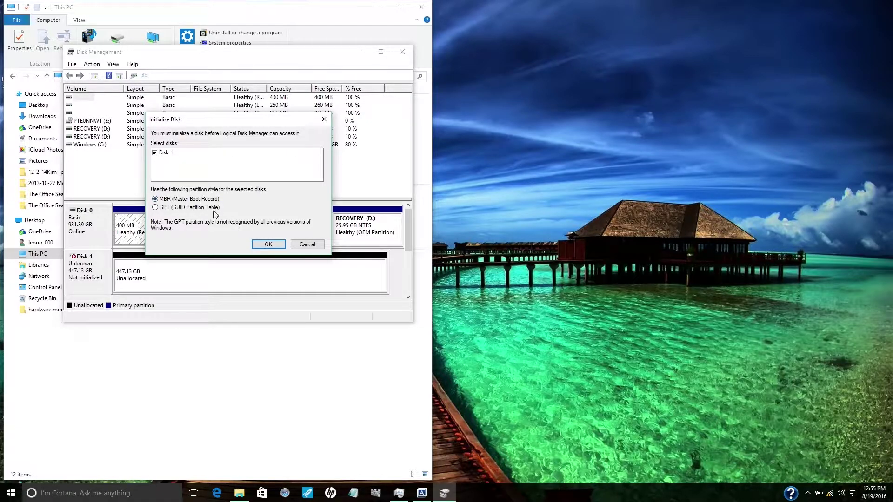
{"action": "left_click", "coordinate": [215, 212]}
{"action": "left_click", "coordinate": [274, 249]}
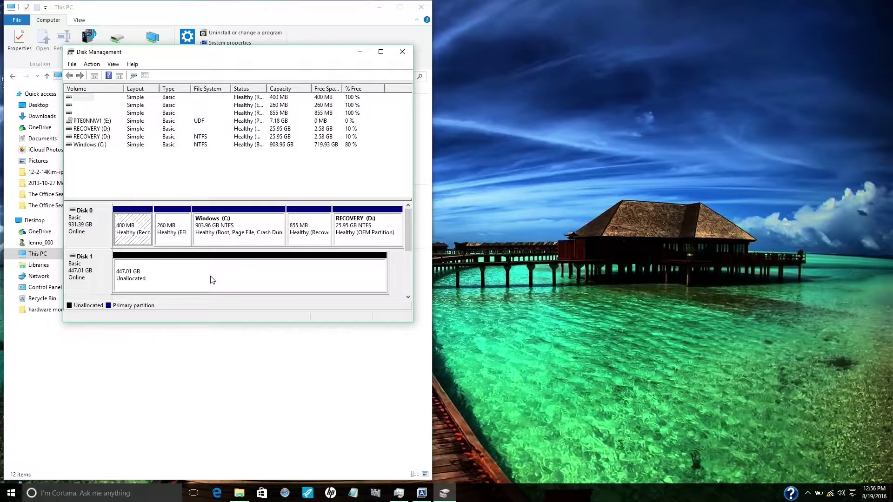
Set up a new simple volume of maximum size in Disk 1's unallocated space and assign it drive letter H
{"action": "right_click", "coordinate": [213, 279]}
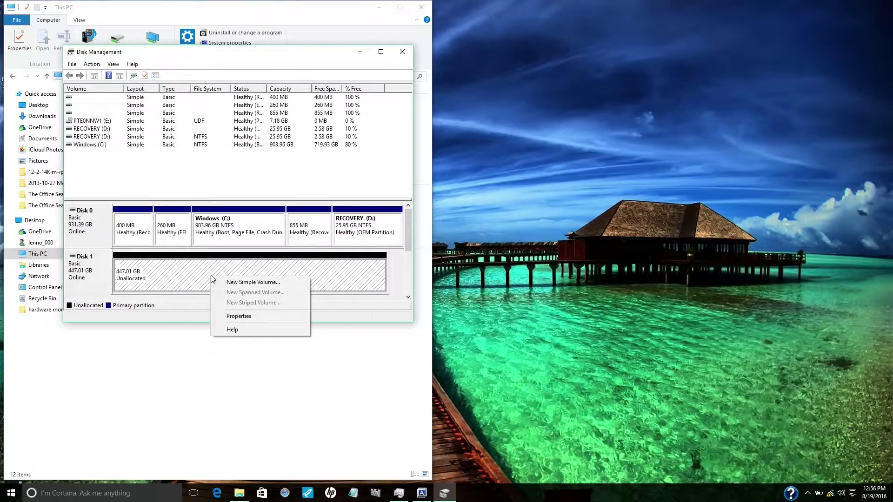
{"action": "left_click", "coordinate": [237, 283]}
{"action": "left_click", "coordinate": [242, 263]}
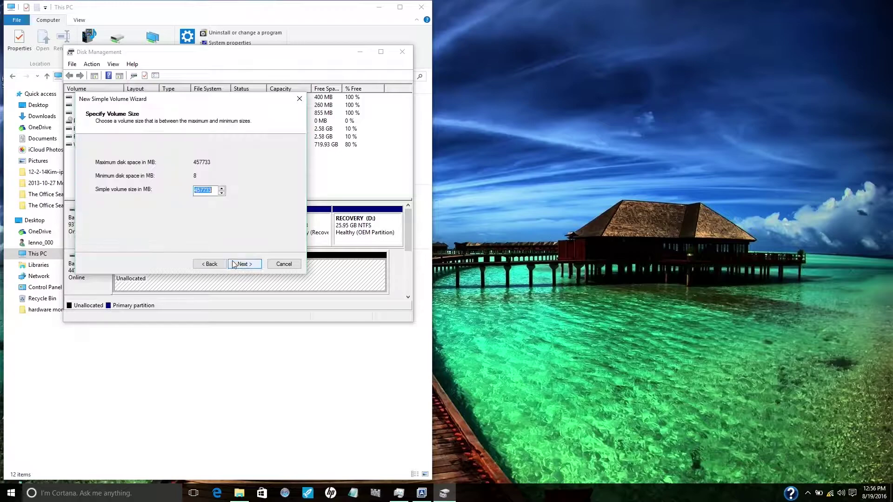
{"action": "left_click", "coordinate": [240, 263]}
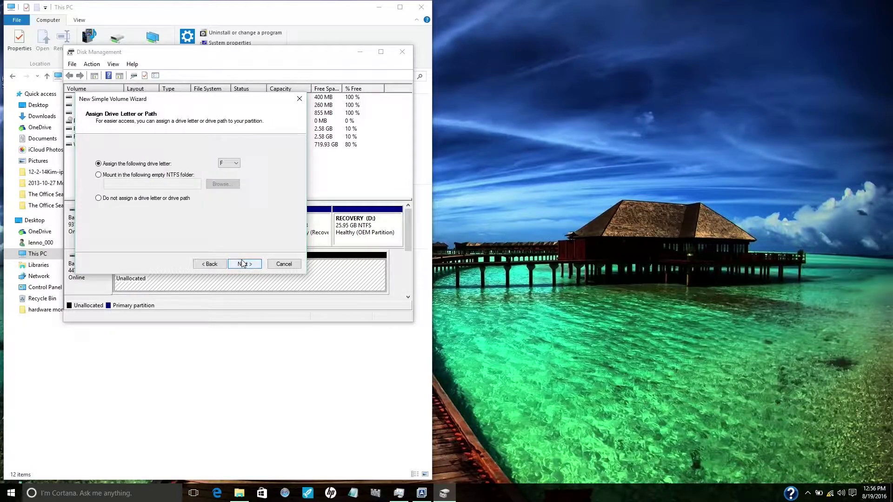
{"action": "left_click", "coordinate": [235, 167]}
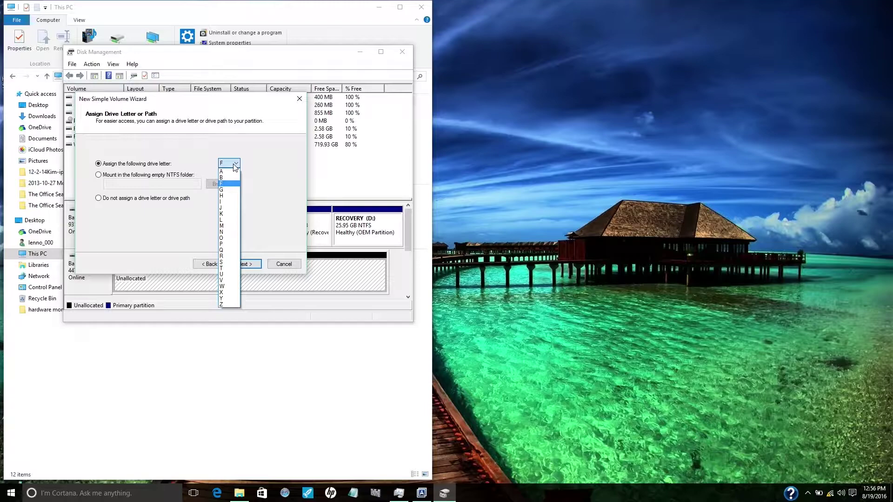
{"action": "left_click", "coordinate": [223, 196]}
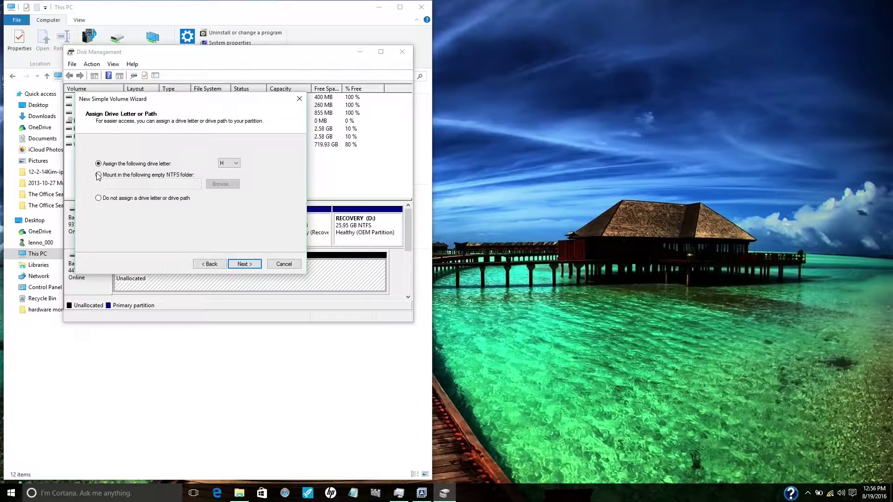
{"action": "left_click", "coordinate": [252, 263]}
Label the new volume 480gb, keep NTFS with quick format, and create it
{"action": "left_click_drag", "start_coordinate": [214, 213], "coordinate": [180, 214]}
{"action": "key", "text": "BackSpace"}
{"action": "type", "text": "480gb"}
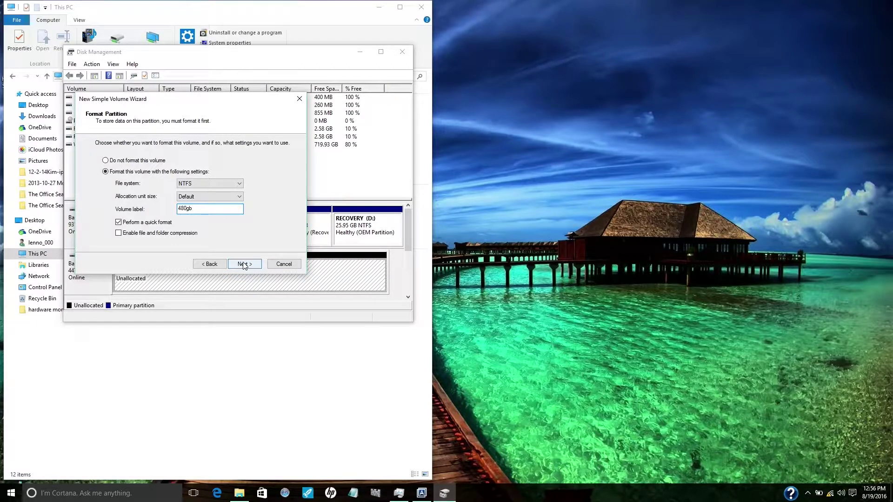
{"action": "left_click", "coordinate": [244, 265]}
{"action": "left_click", "coordinate": [244, 264]}
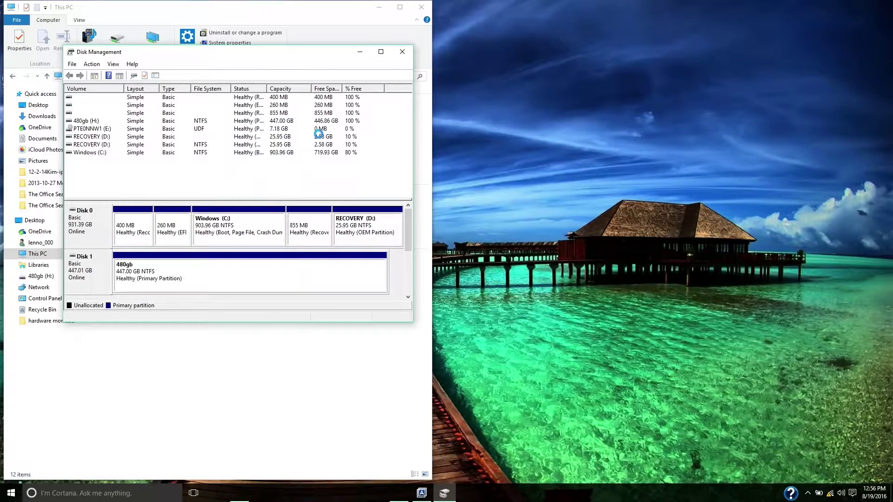
Minimize Disk Management and check the contents of the new 480gb (H:) drive in File Explorer
{"action": "left_click", "coordinate": [359, 51]}
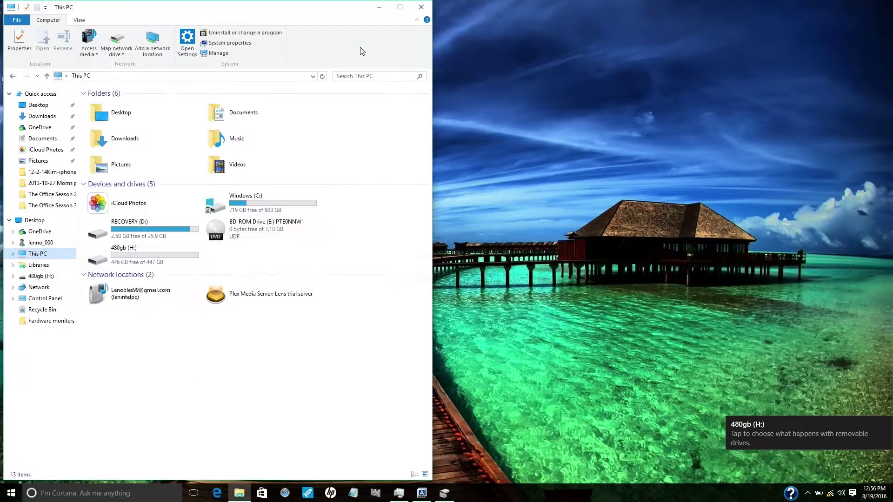
{"action": "double_click", "coordinate": [166, 252]}
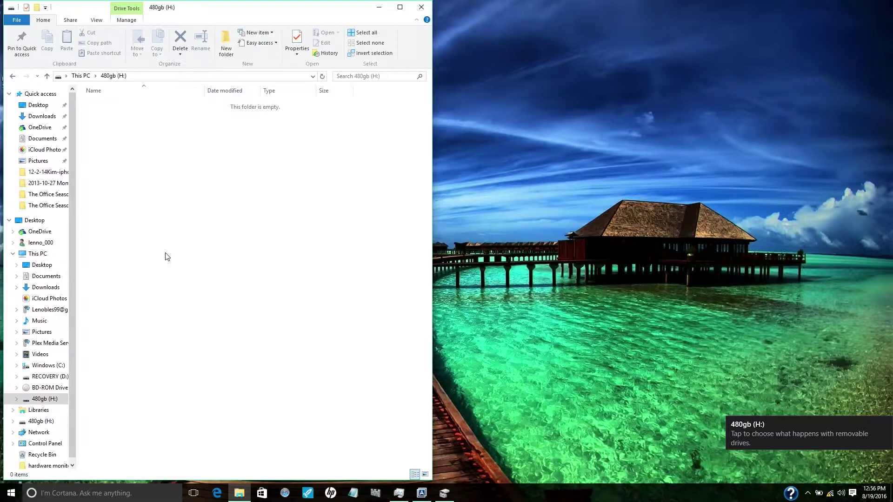
{"action": "left_click", "coordinate": [11, 76]}
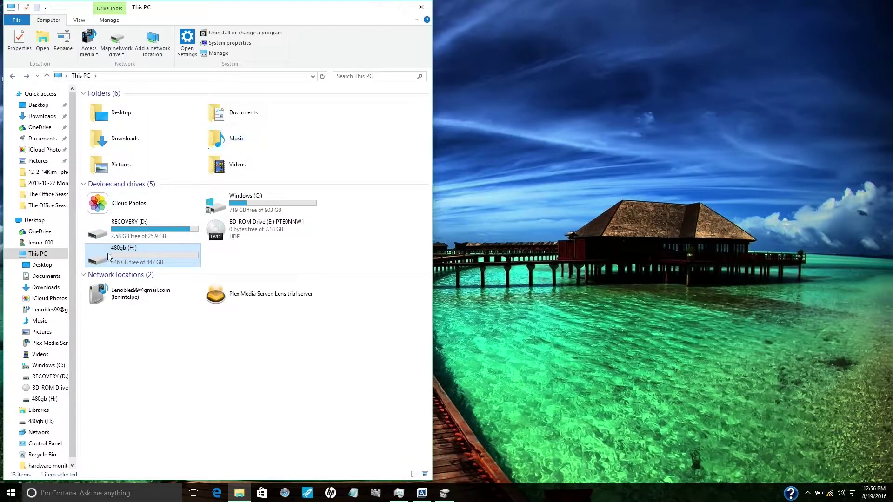
Switch to Acronis True Image and start a disk clone in Manual mode
{"action": "left_click", "coordinate": [421, 493]}
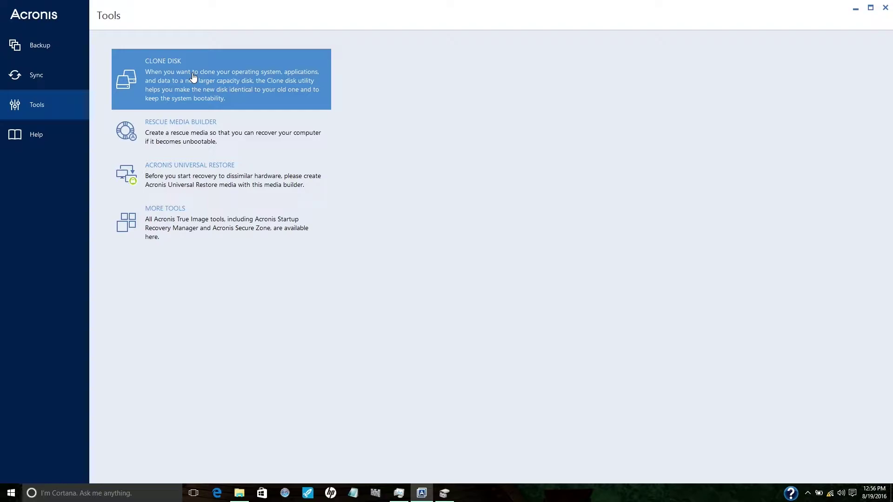
{"action": "left_click", "coordinate": [194, 77]}
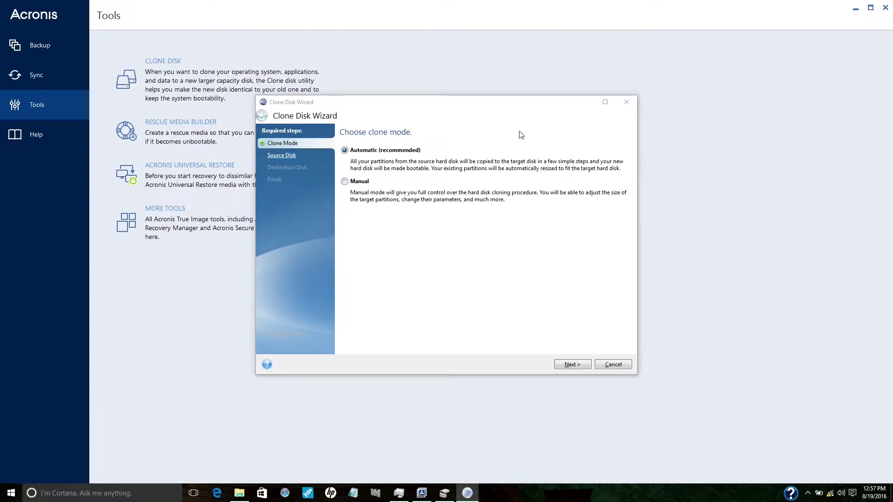
{"action": "left_click", "coordinate": [354, 181]}
{"action": "left_click", "coordinate": [573, 364]}
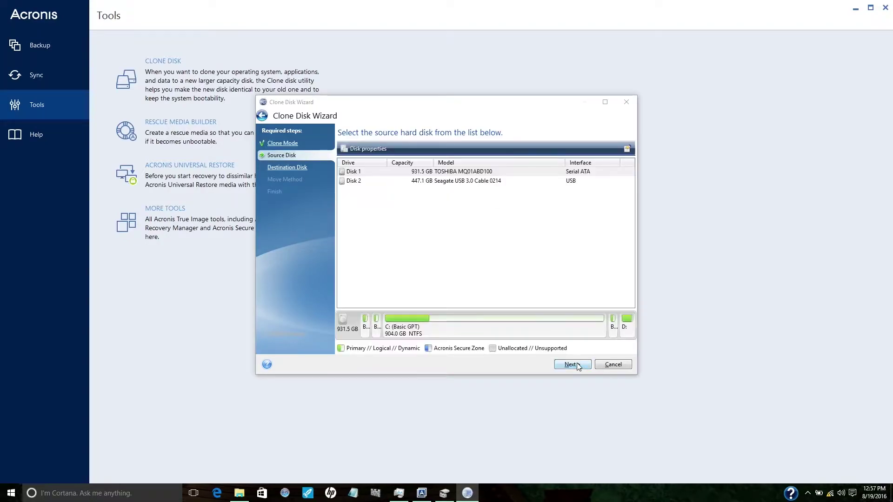
Choose the TOSHIBA Disk 1 as clone source and the Seagate USB Disk 2 as destination, agreeing to delete its partitions
{"action": "left_click", "coordinate": [373, 175]}
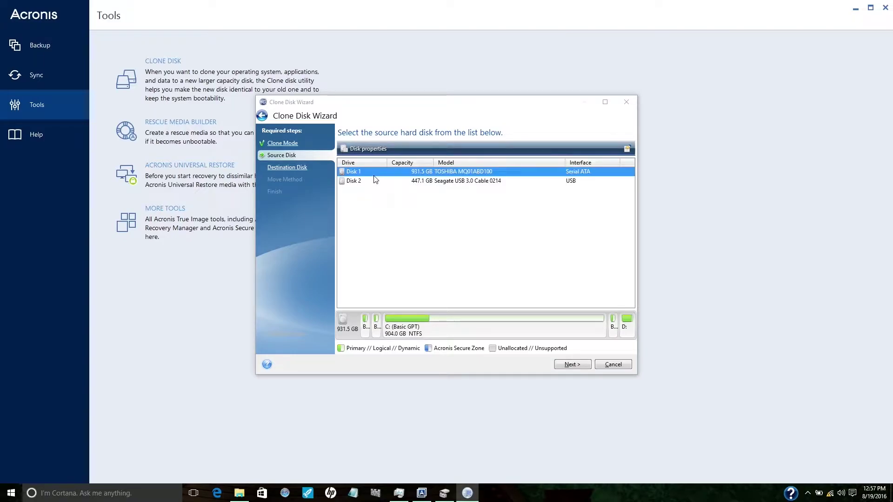
{"action": "left_click", "coordinate": [572, 365]}
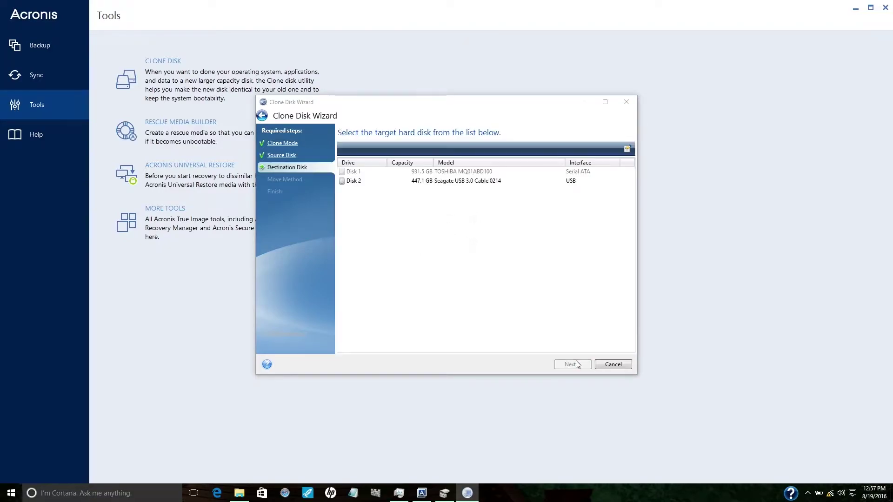
{"action": "left_click", "coordinate": [486, 182]}
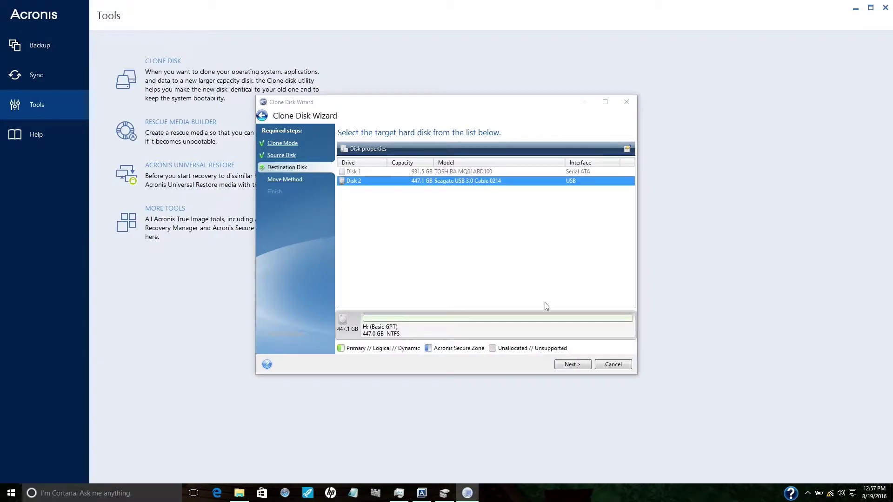
{"action": "left_click", "coordinate": [568, 364]}
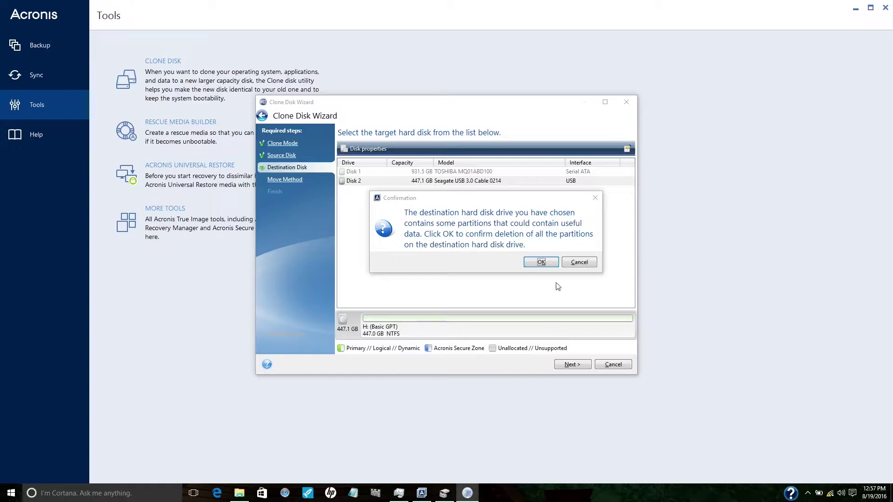
{"action": "left_click", "coordinate": [544, 263]}
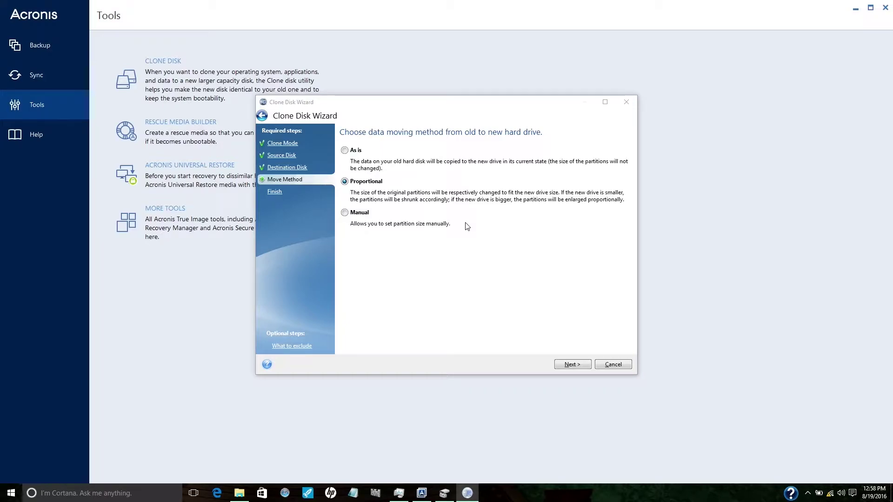
Keep the Proportional data moving method and start the clone operation
{"action": "left_click", "coordinate": [571, 364]}
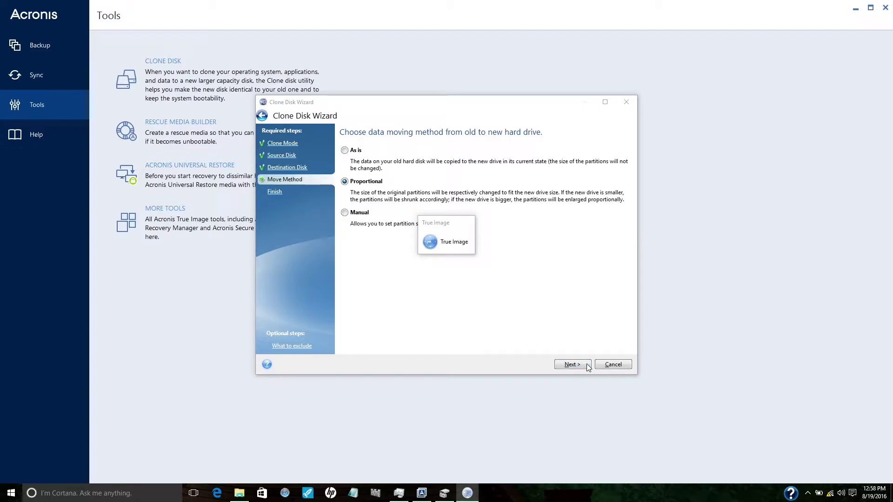
{"action": "left_click", "coordinate": [571, 364]}
{"action": "left_click", "coordinate": [581, 364]}
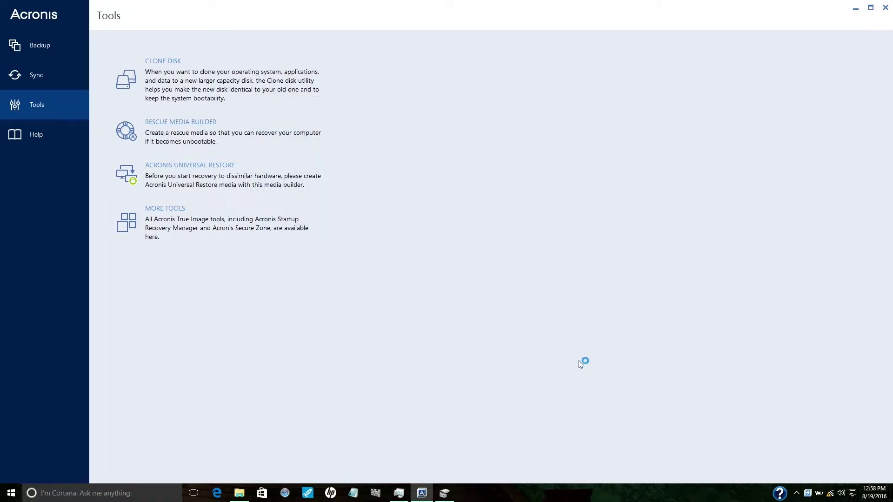